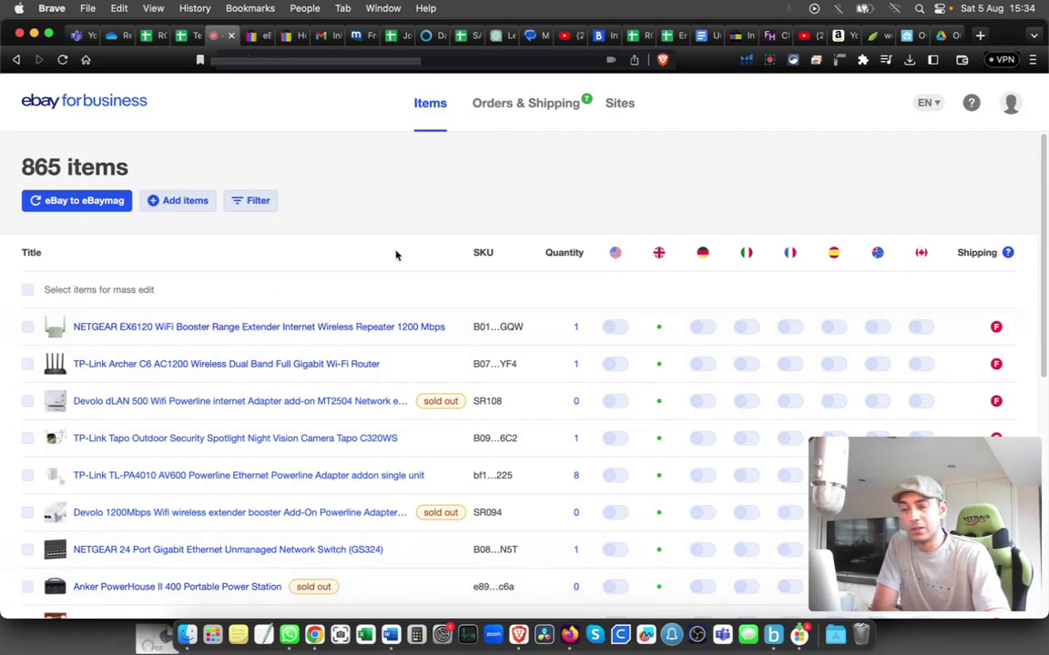
Review the options for importing from eBay to eBaymag and for adding items.
click(78, 204)
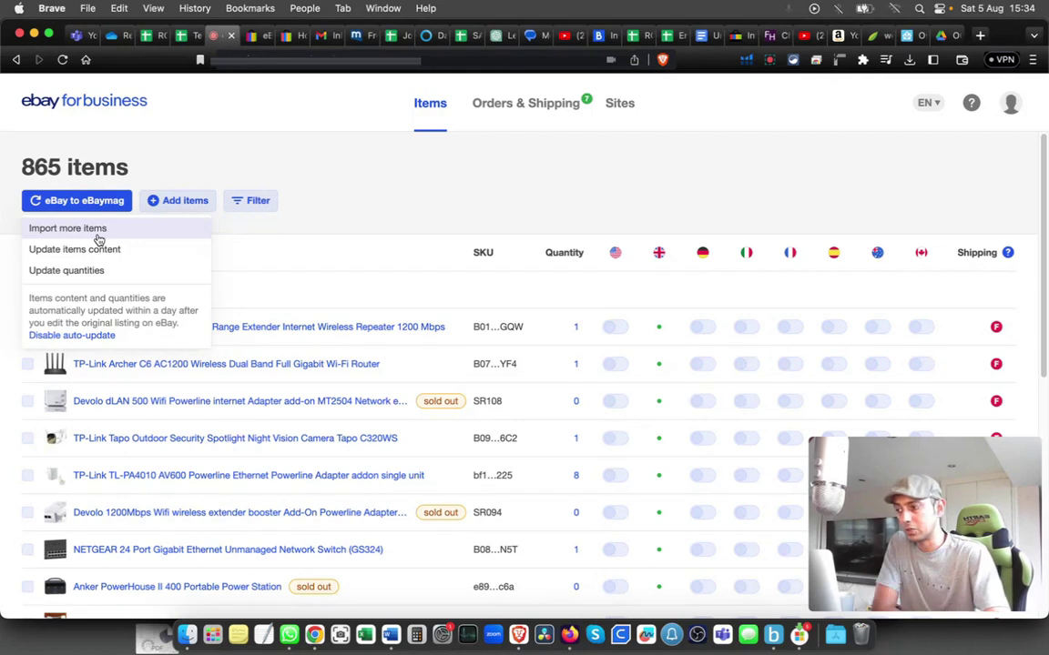
click(181, 202)
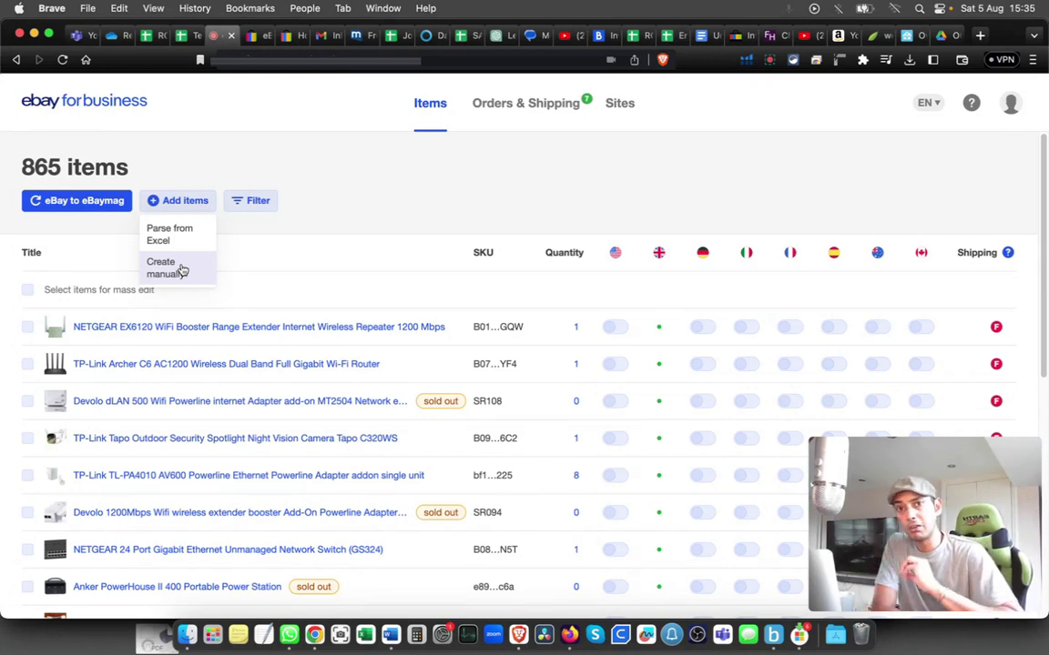
Open the free listings help article and examine the Zero Insertion Fee Allowance tables for the different eBay sites and account types.
click(291, 38)
scroll(483, 278, up, 15)
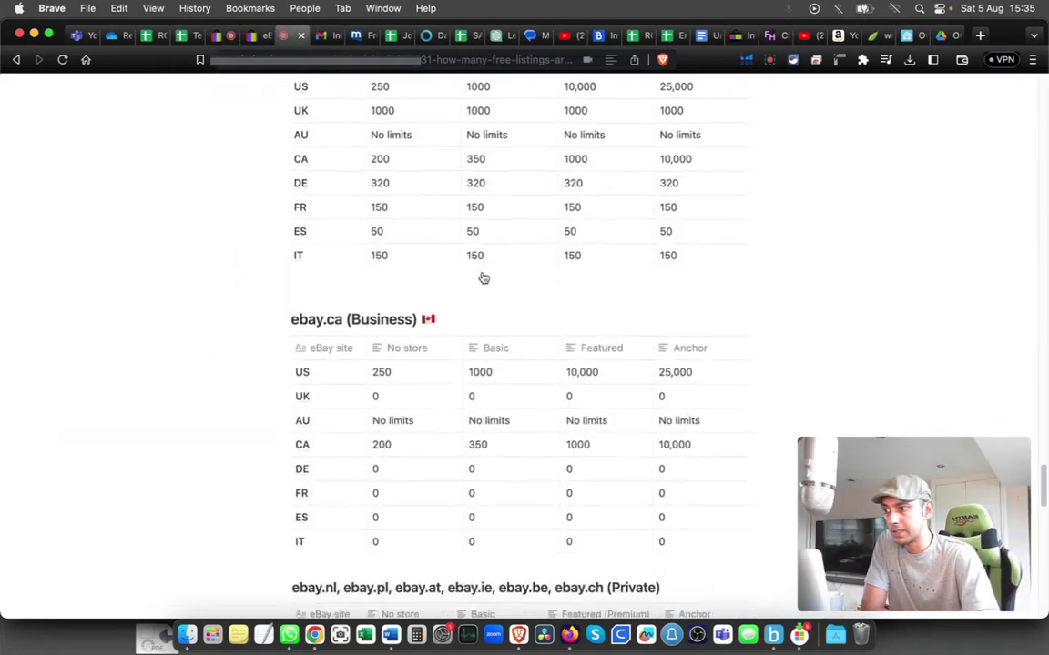
scroll(482, 278, up, 15)
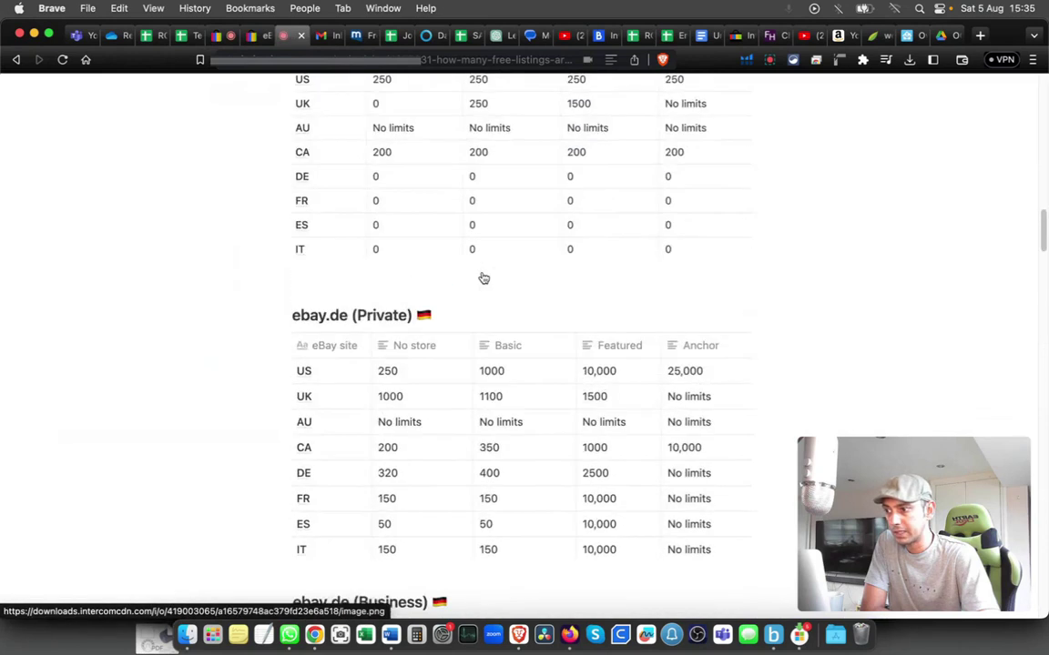
scroll(483, 278, up, 5)
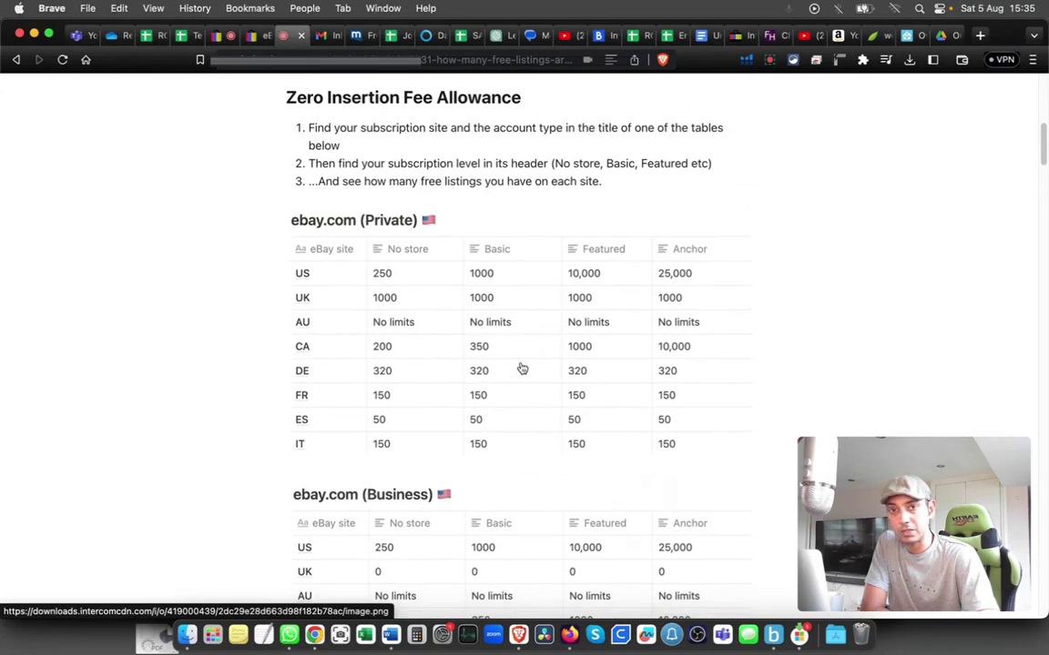
scroll(522, 368, down, 5)
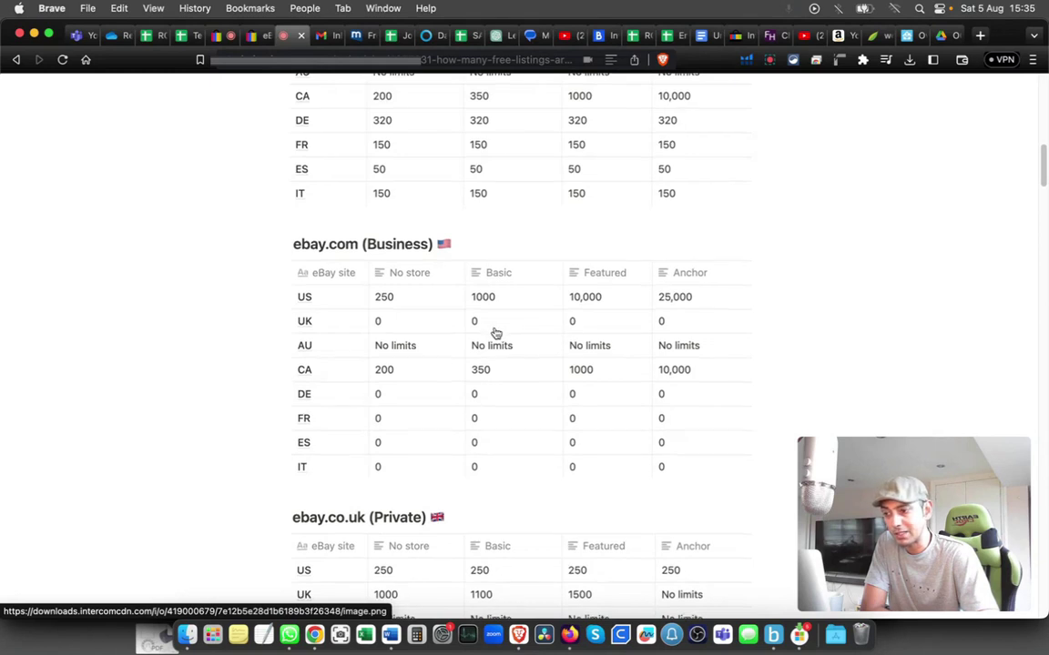
scroll(493, 328, down, 5)
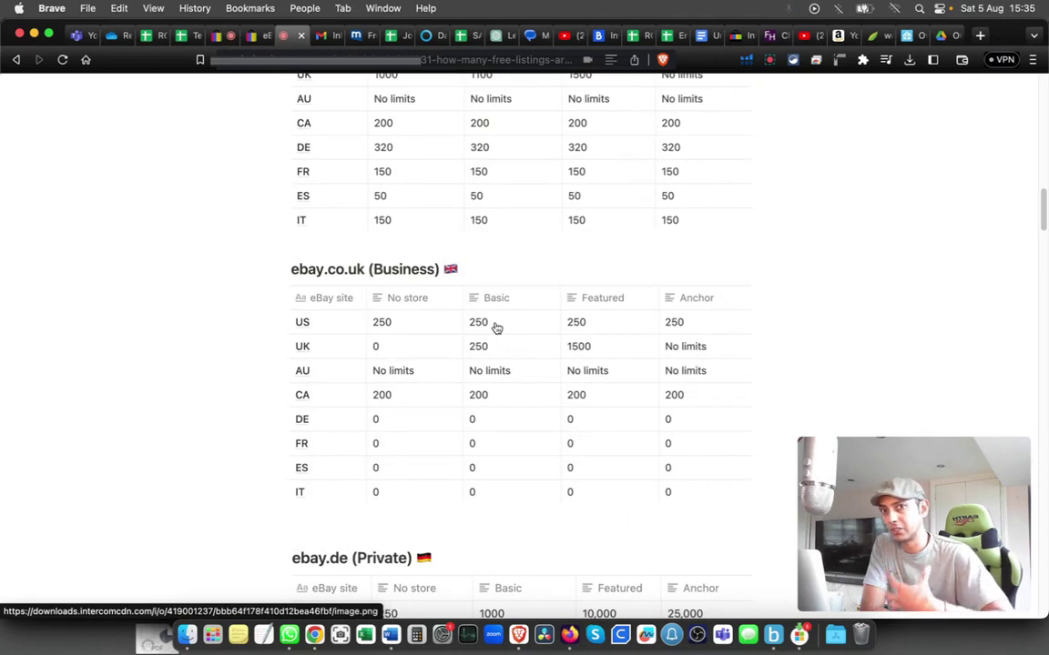
scroll(482, 273, down, 4)
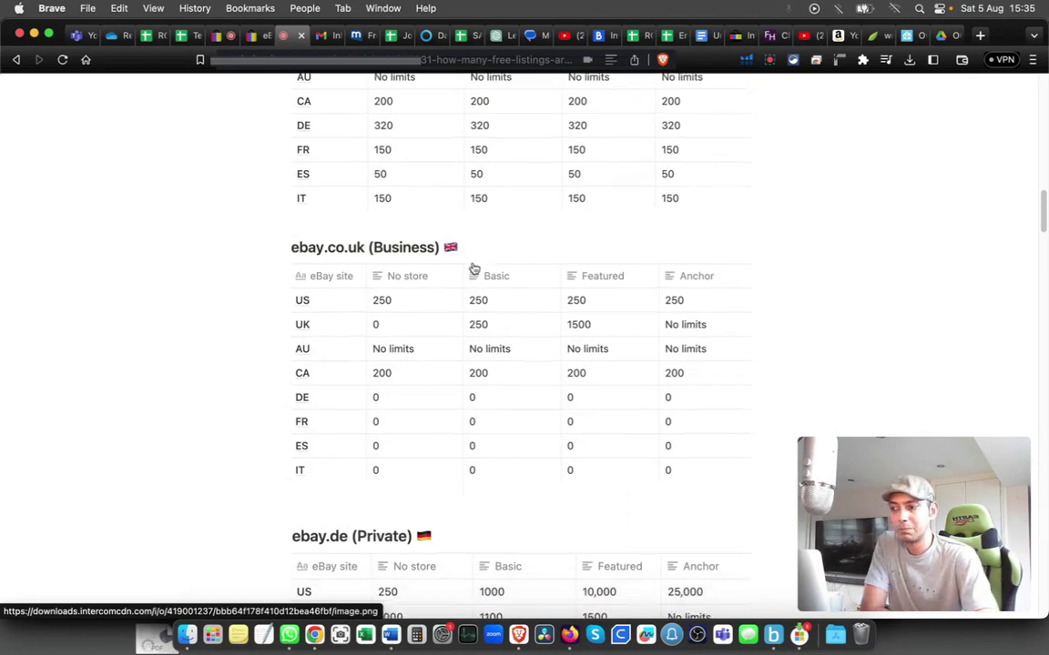
scroll(592, 368, down, 3)
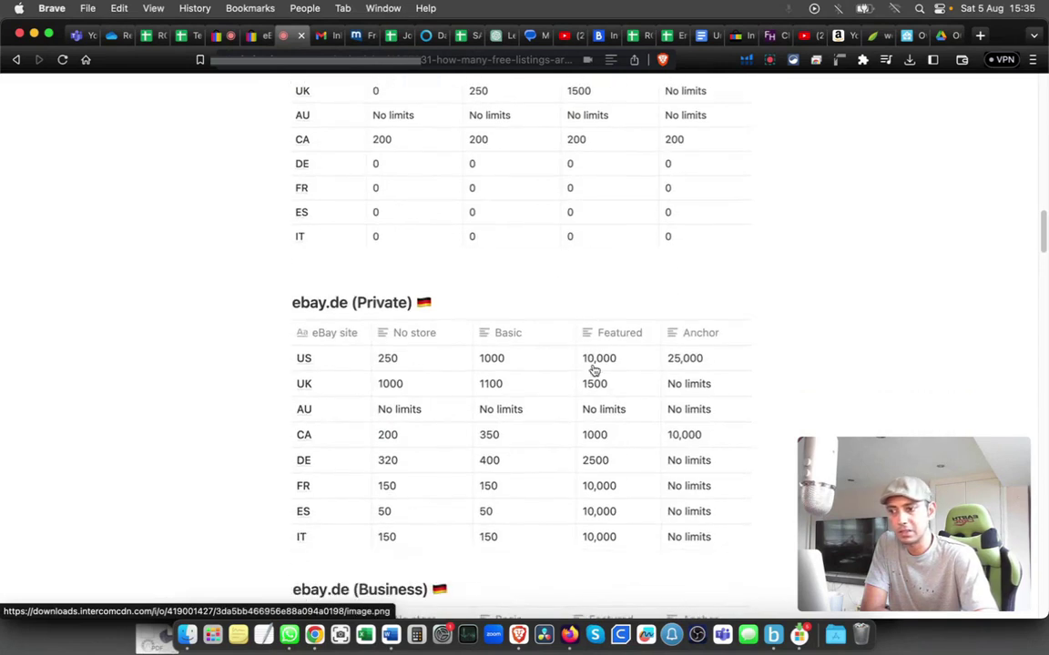
scroll(591, 369, up, 2)
scroll(592, 369, down, 3)
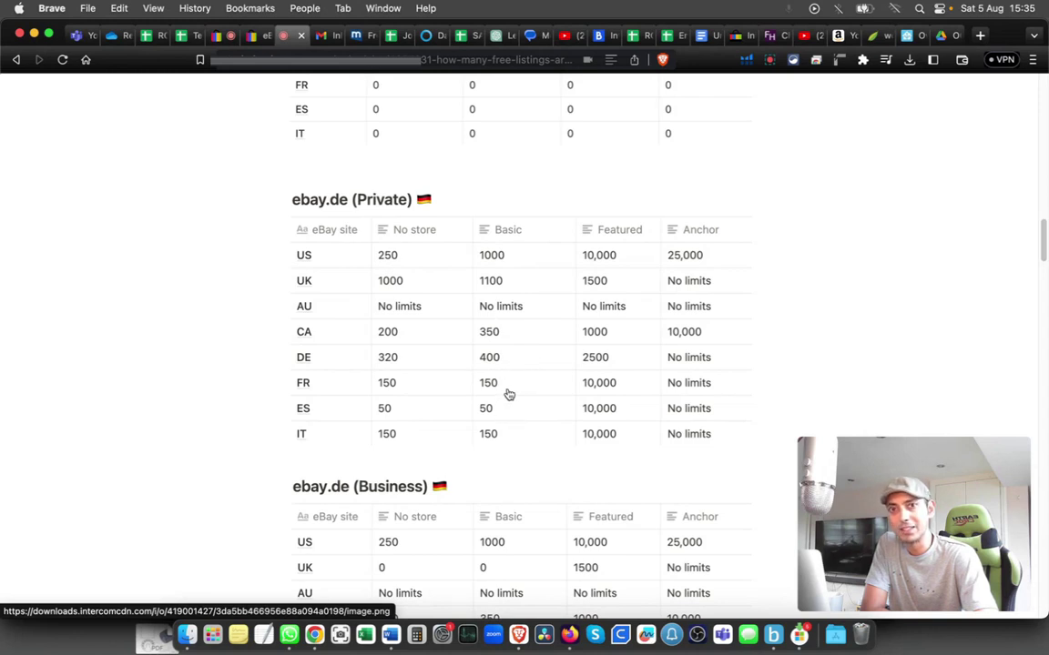
scroll(510, 393, down, 20)
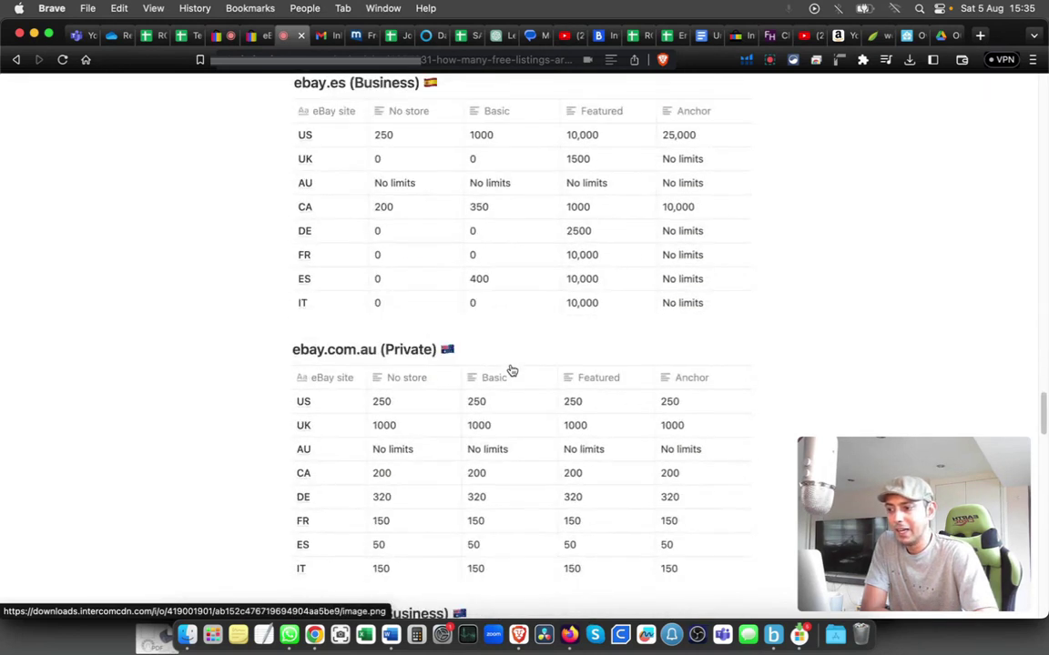
scroll(512, 371, down, 20)
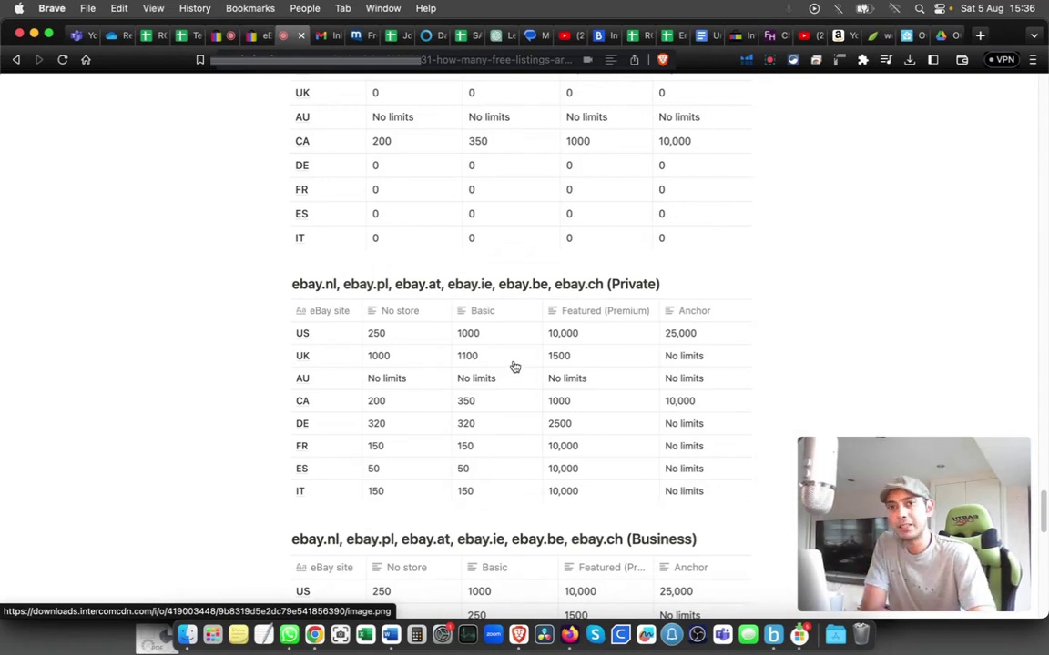
Review the Amount of Insertion Fee section and highlight the average fee per listing for eBay.co.uk.
scroll(514, 366, down, 5)
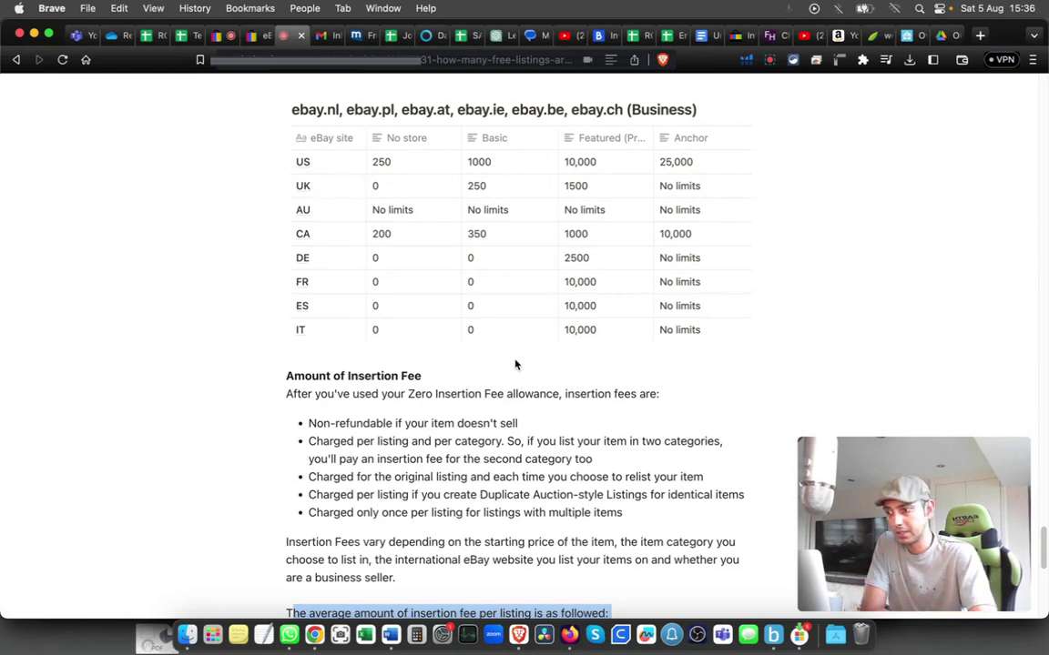
scroll(515, 365, down, 3)
scroll(493, 365, down, 3)
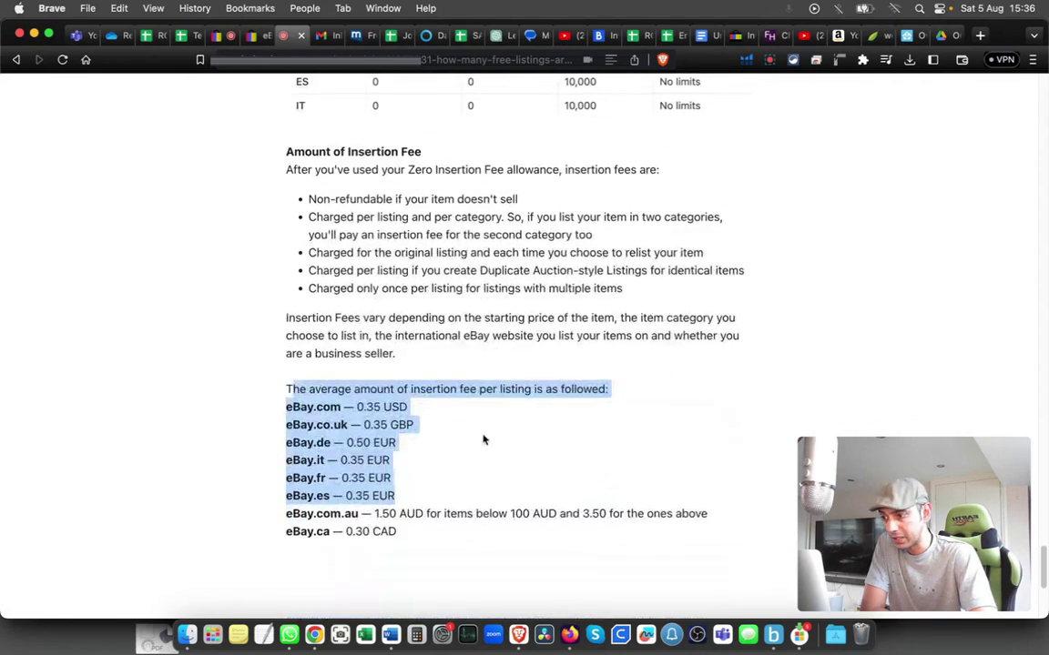
click(388, 404)
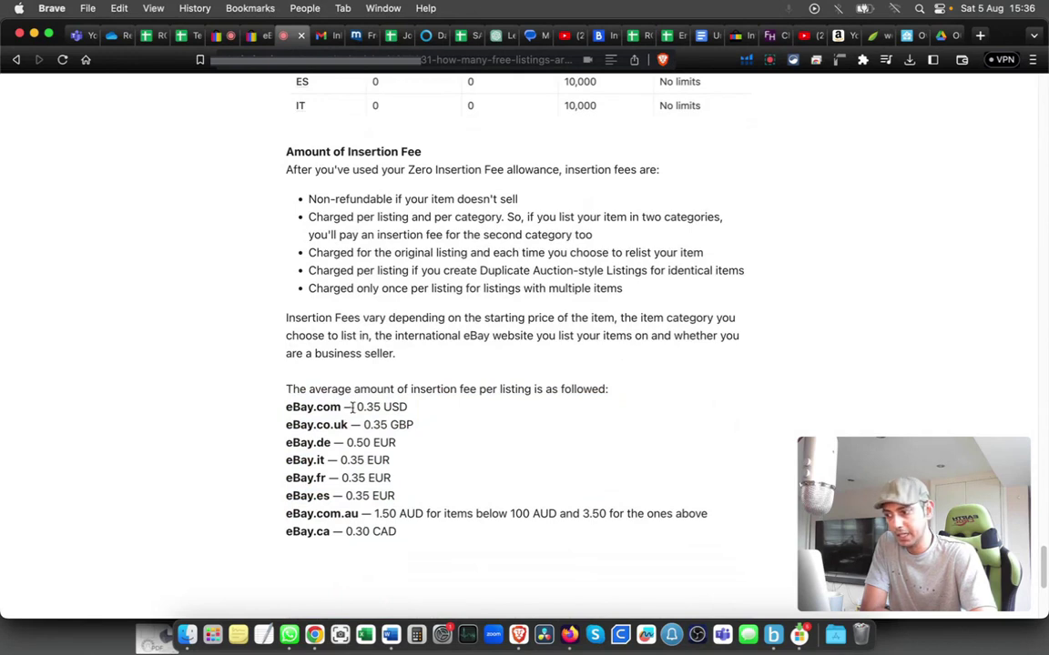
mouse_move(356, 408)
mouse_down()
mouse_move(398, 411)
mouse_move(387, 425)
mouse_move(363, 425)
mouse_up()
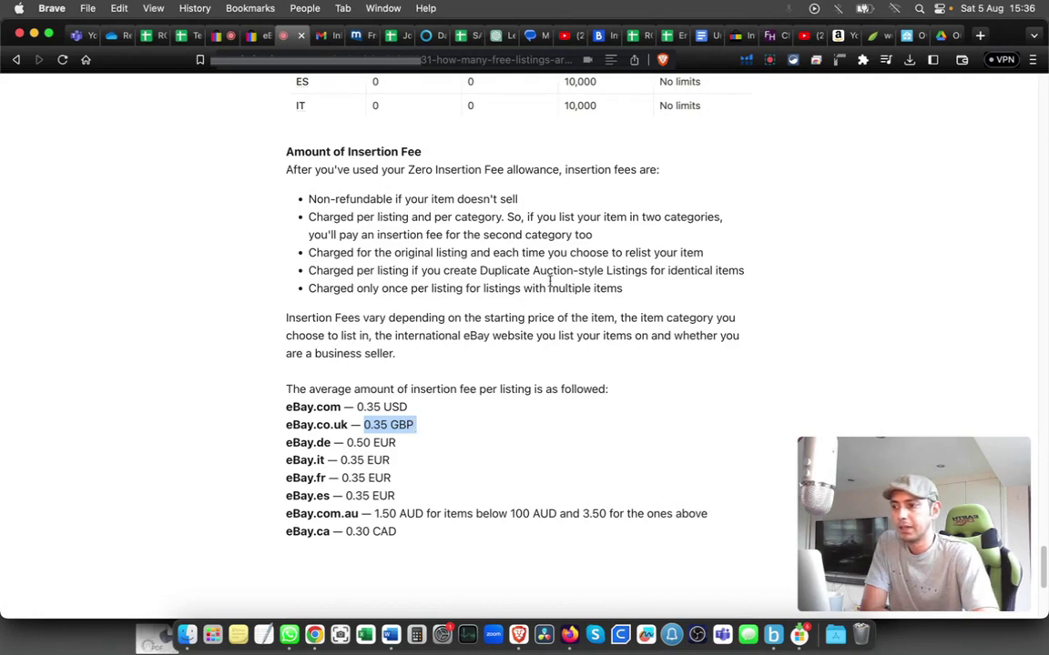
scroll(464, 287, up, 10)
scroll(546, 323, down, 5)
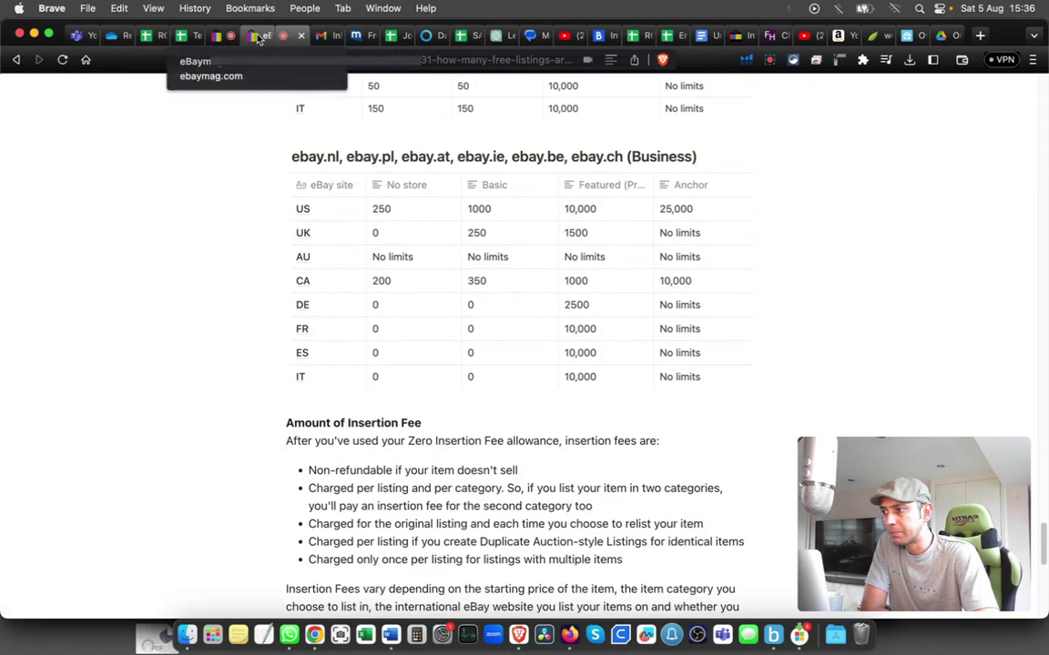
Back in eBaymag's items, list the Shelly 1 Pack of 2 16A relay on the US, German, Italian, French, Spanish, Australian and Canadian sites.
click(216, 42)
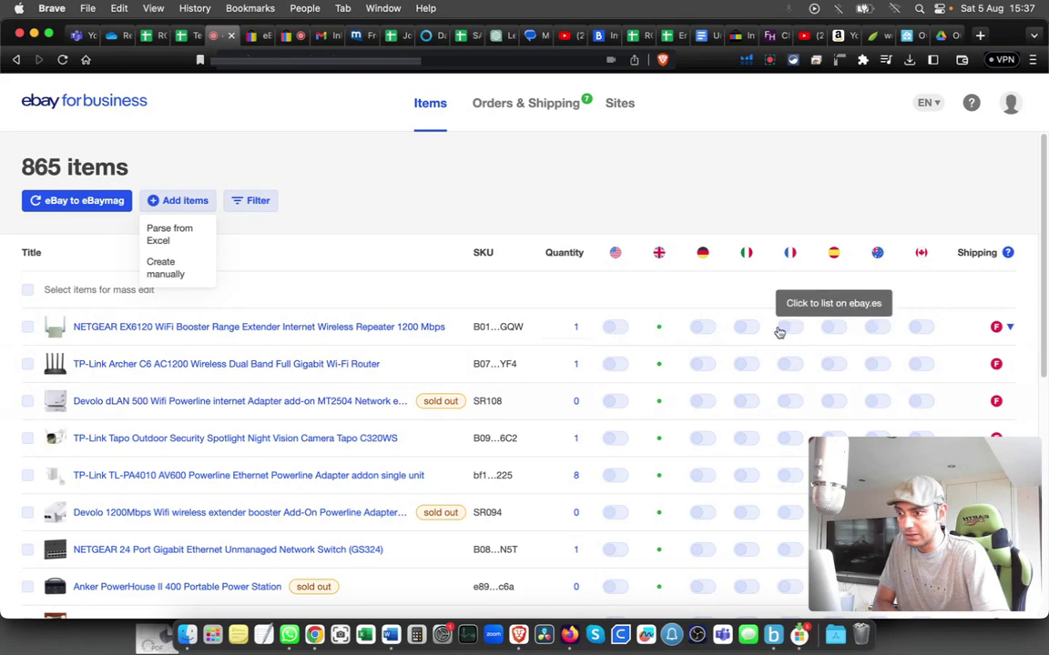
scroll(702, 374, down, 10)
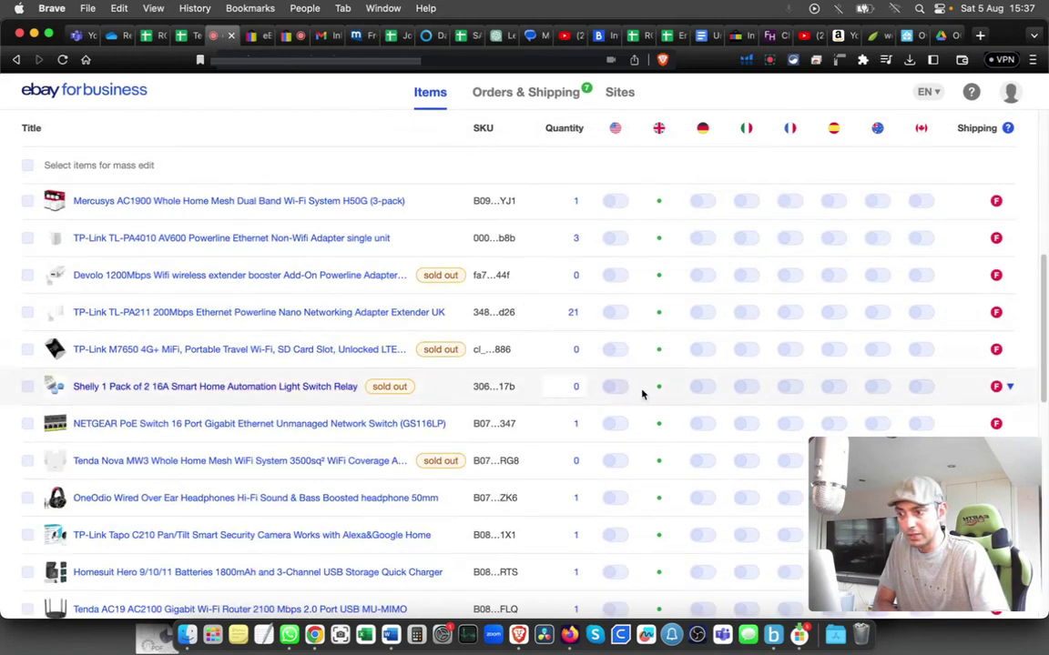
scroll(669, 376, down, 5)
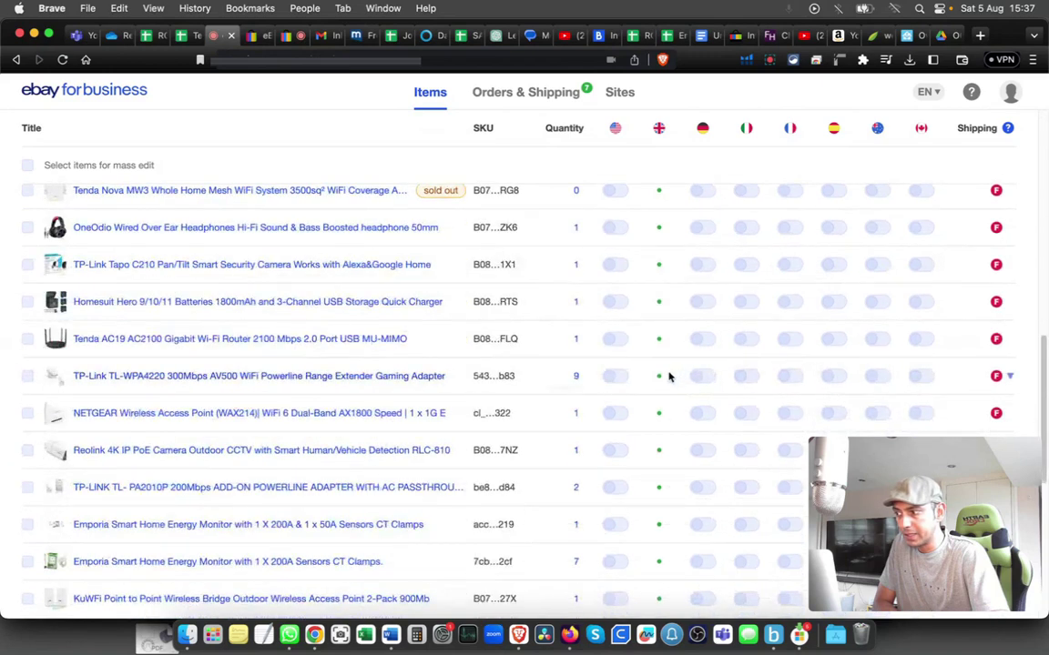
scroll(669, 374, down, 2)
scroll(637, 364, up, 3)
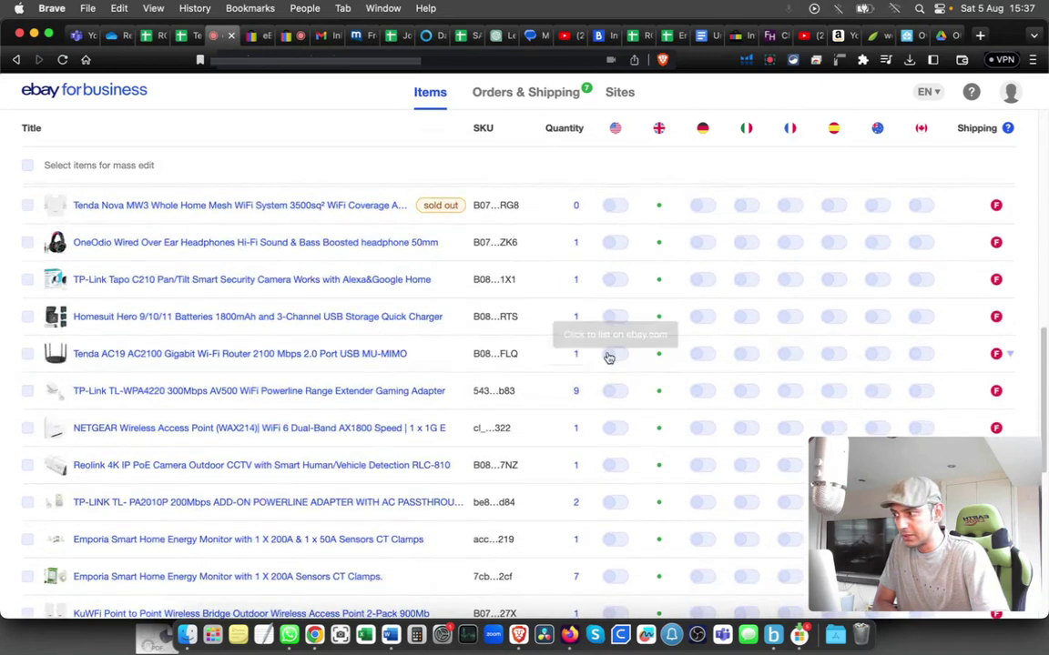
scroll(609, 358, up, 3)
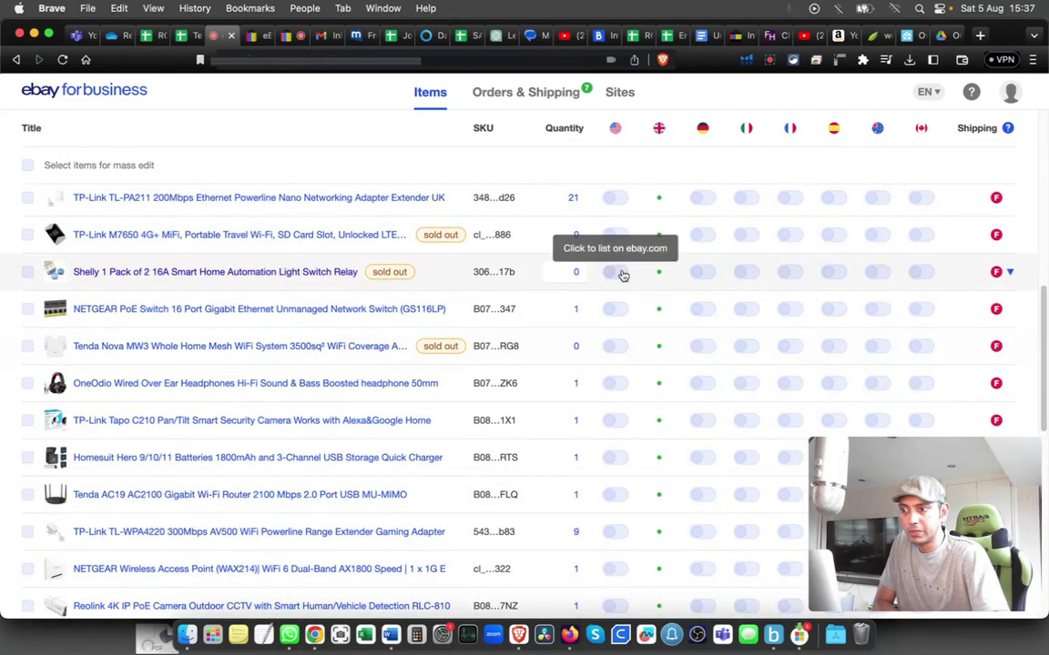
click(617, 272)
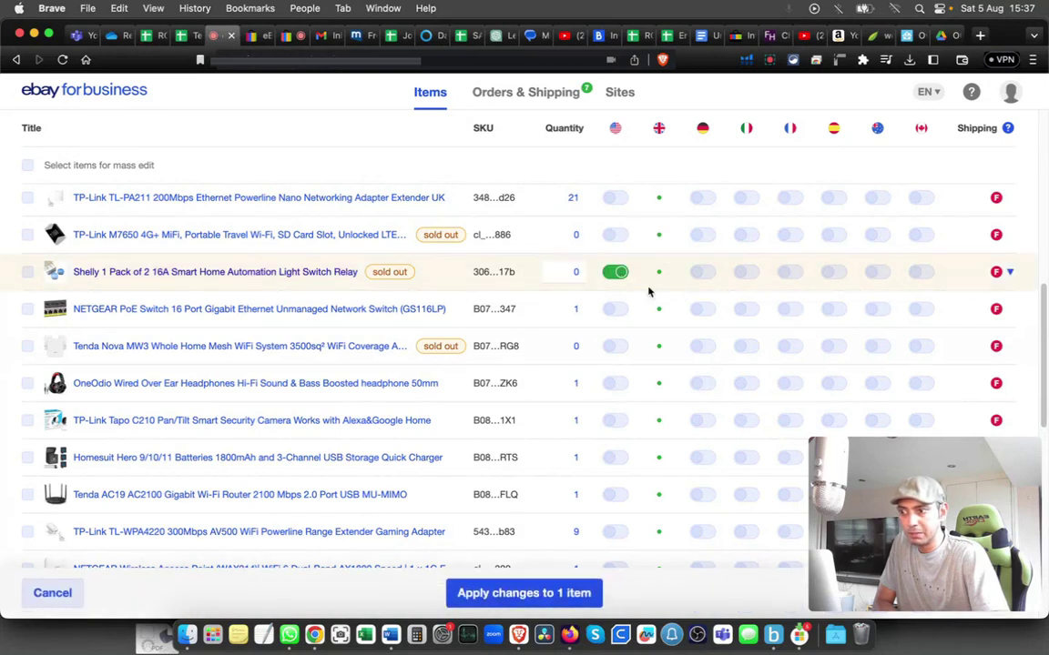
click(705, 273)
click(748, 273)
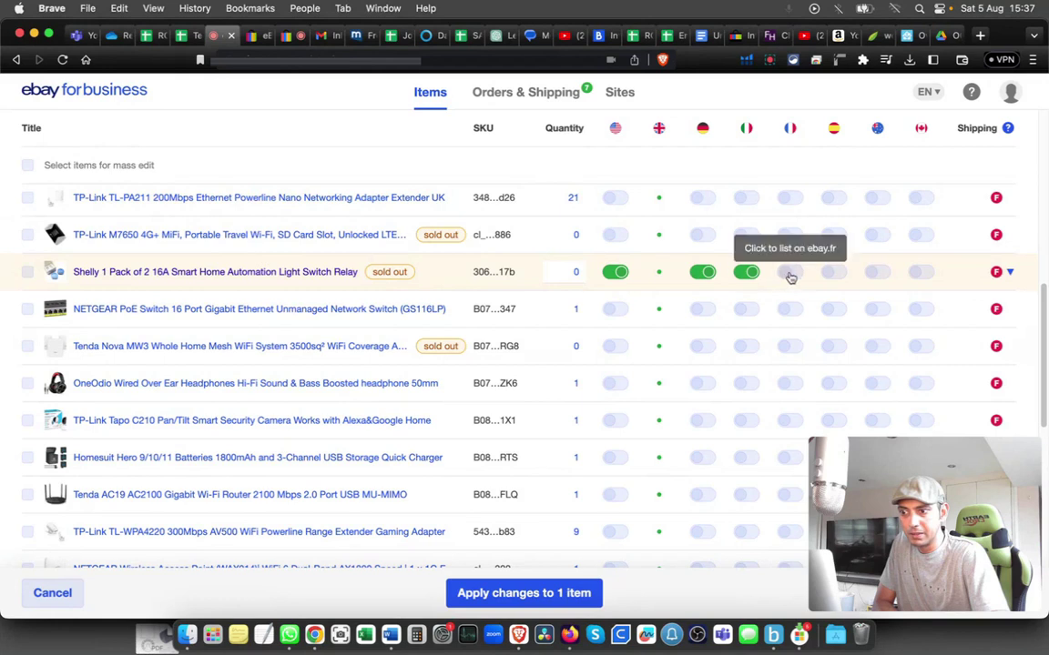
click(788, 273)
click(835, 273)
click(879, 273)
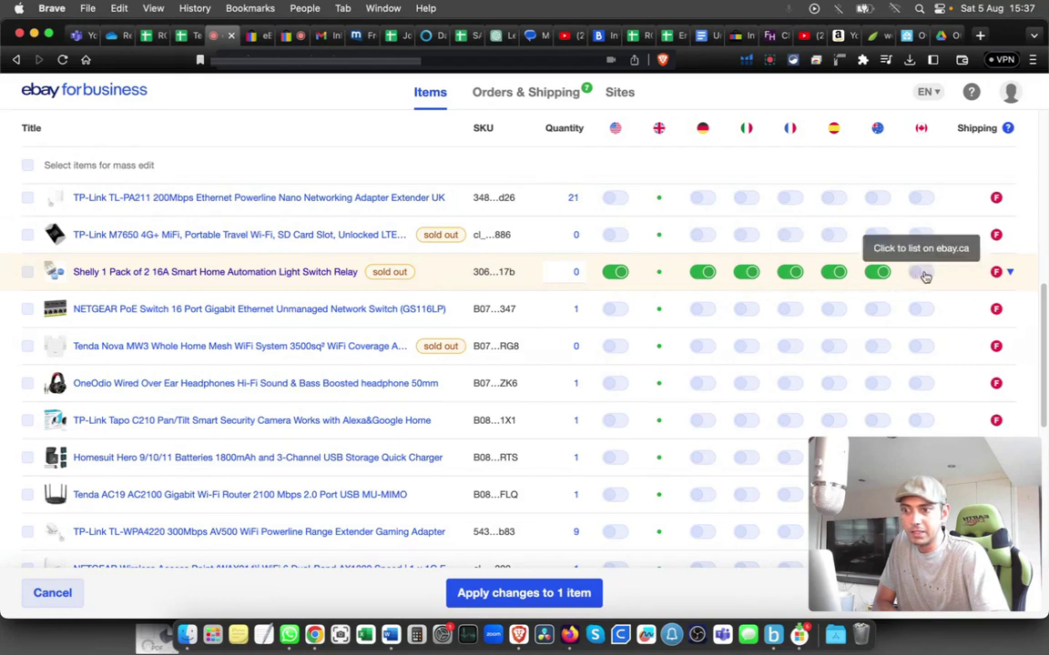
click(923, 273)
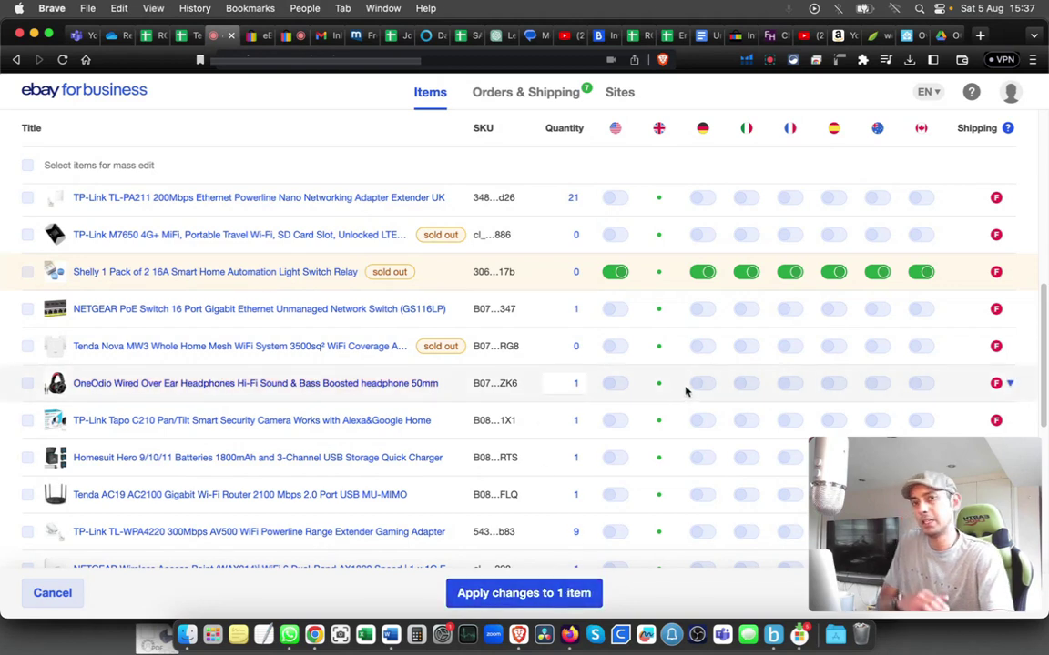
mouse_move(660, 274)
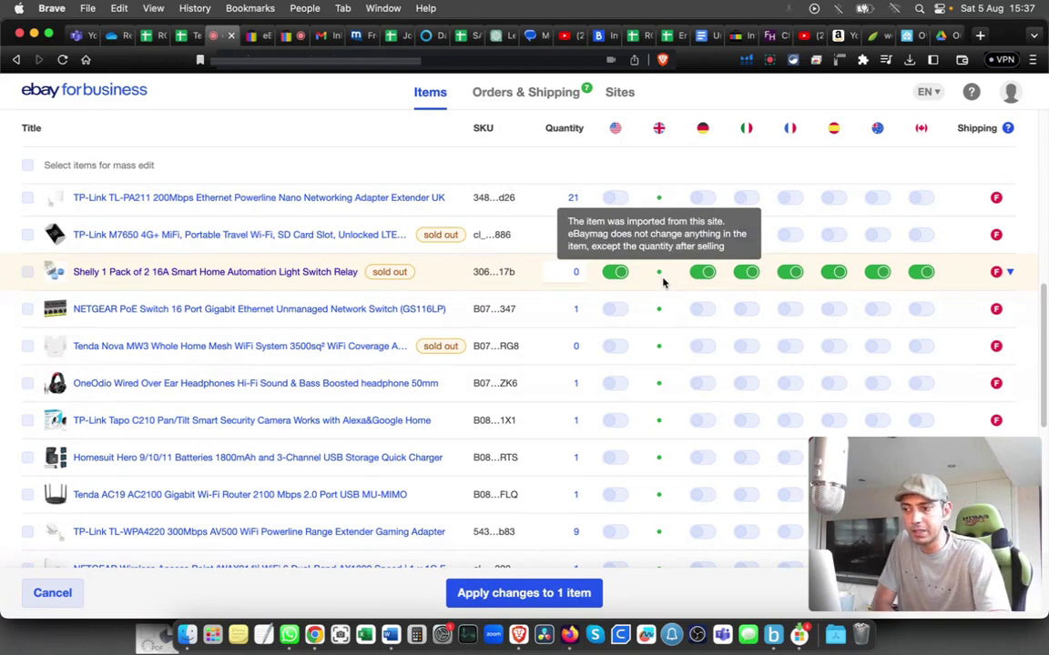
click(524, 592)
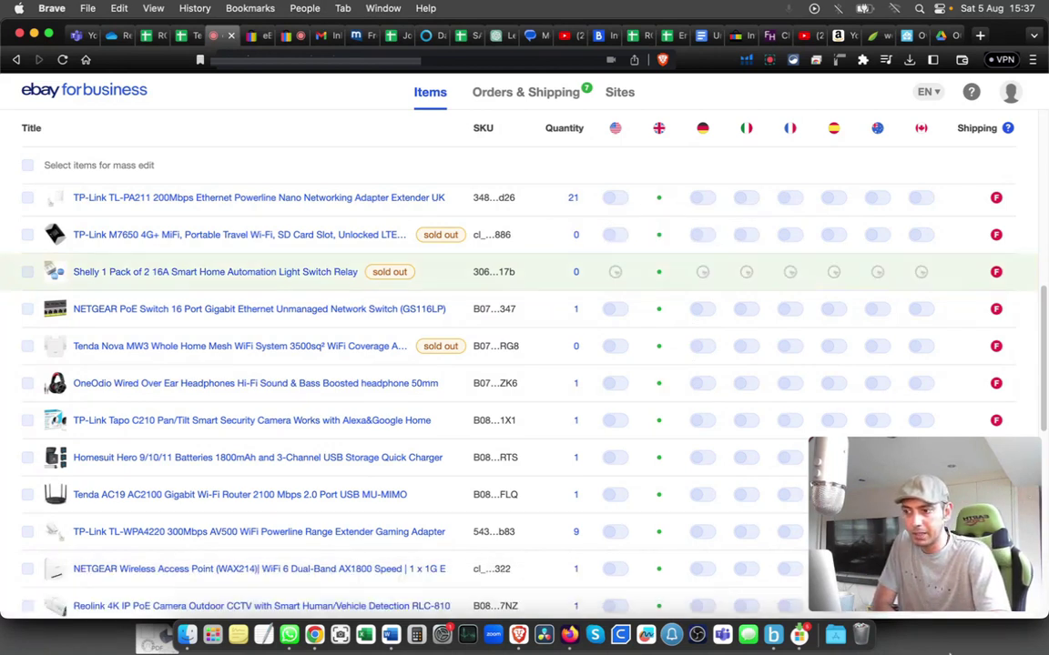
mouse_move(703, 276)
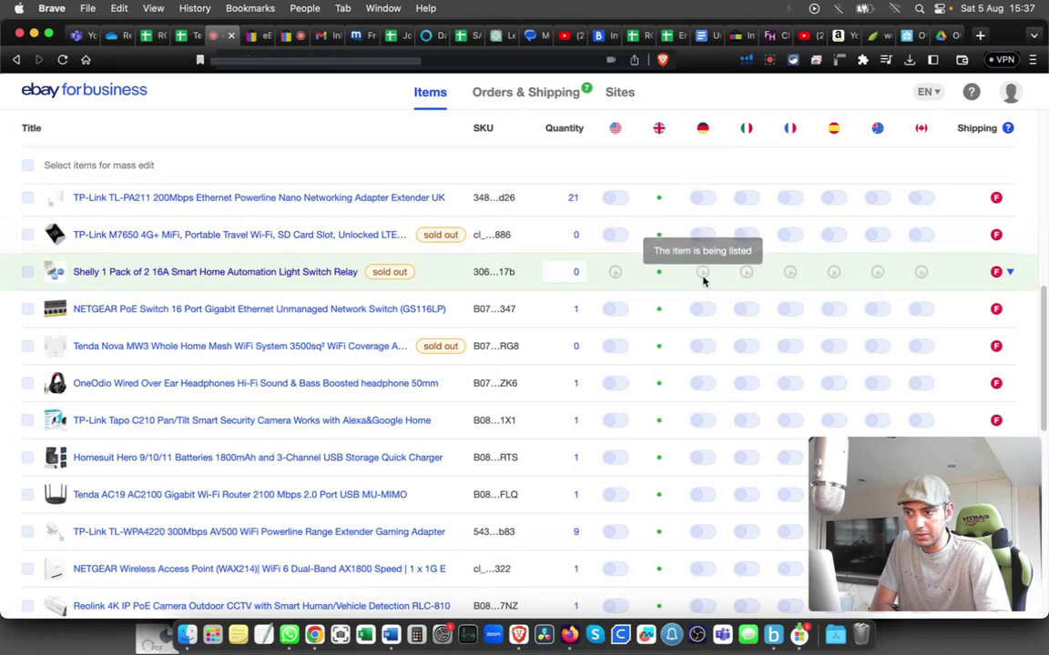
Open the eBay Germany site page and check how many of the items are listed there.
click(702, 132)
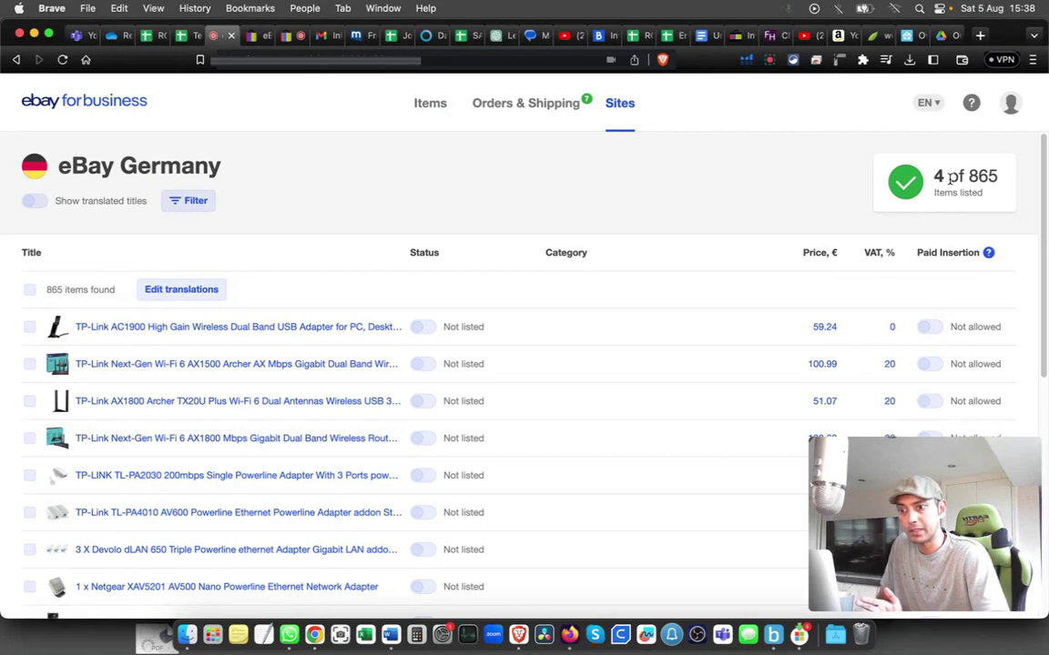
drag(999, 181, 971, 176)
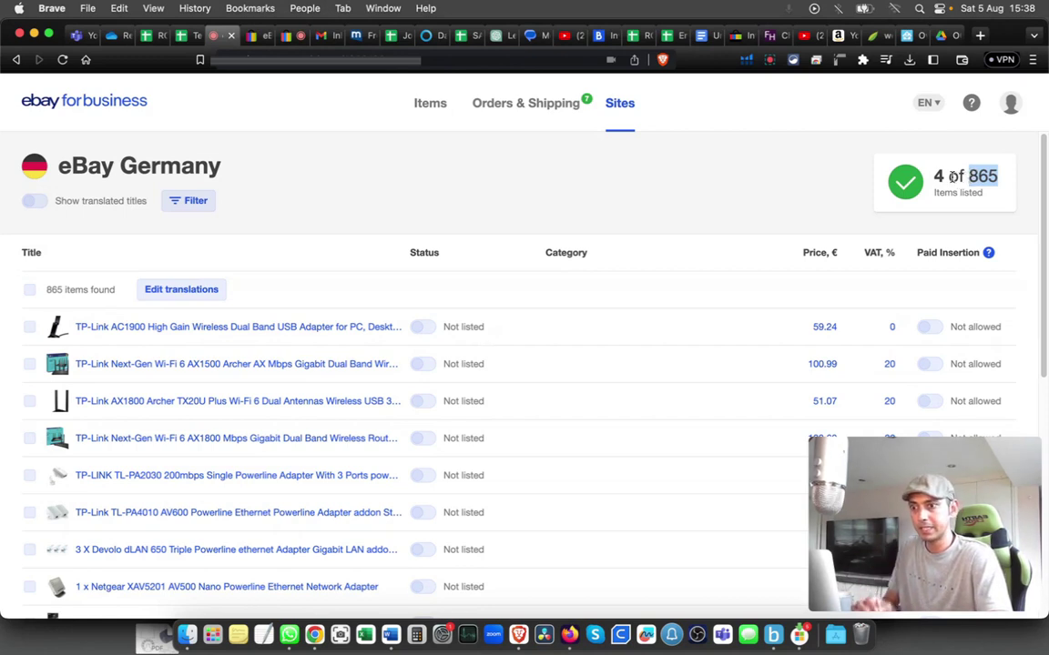
drag(946, 175, 935, 176)
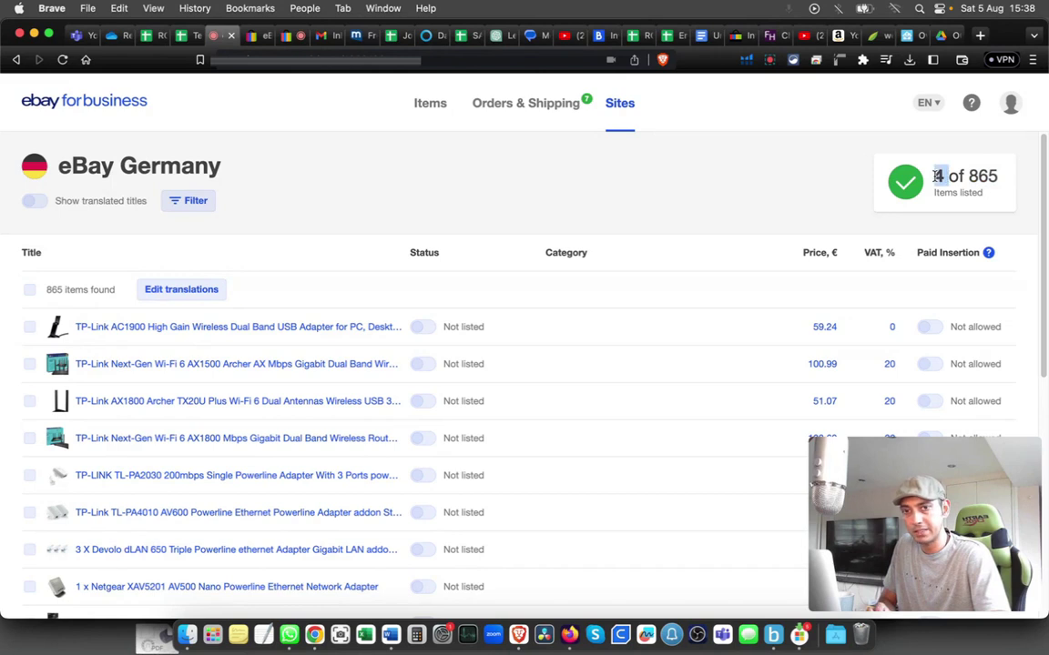
Select all items on the eBay Germany page and set their status to Listed.
scroll(996, 226, down, 1)
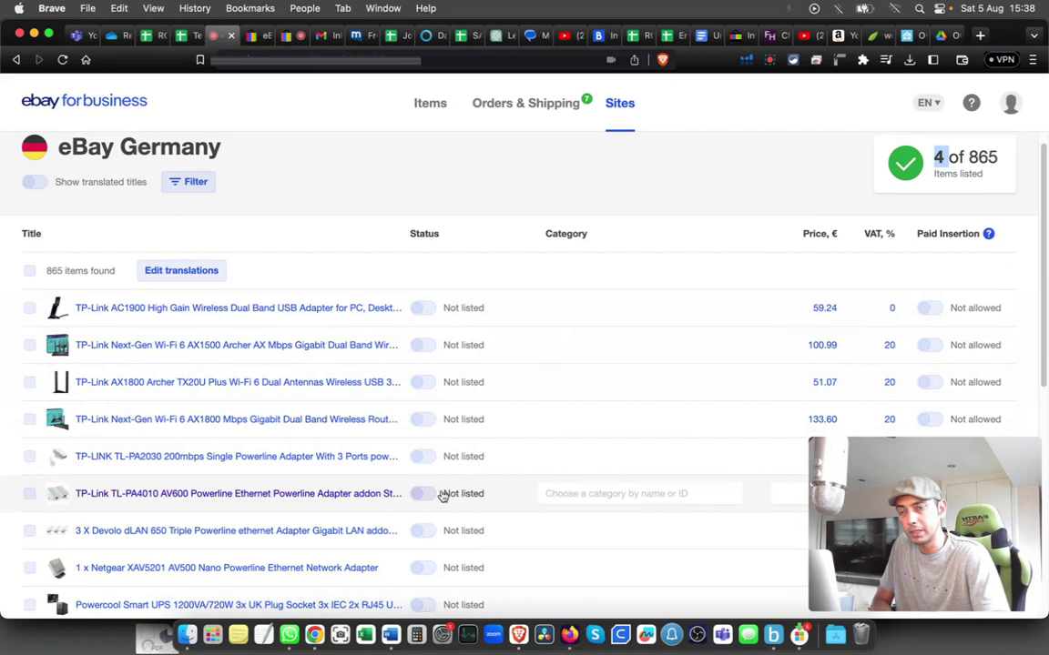
click(29, 274)
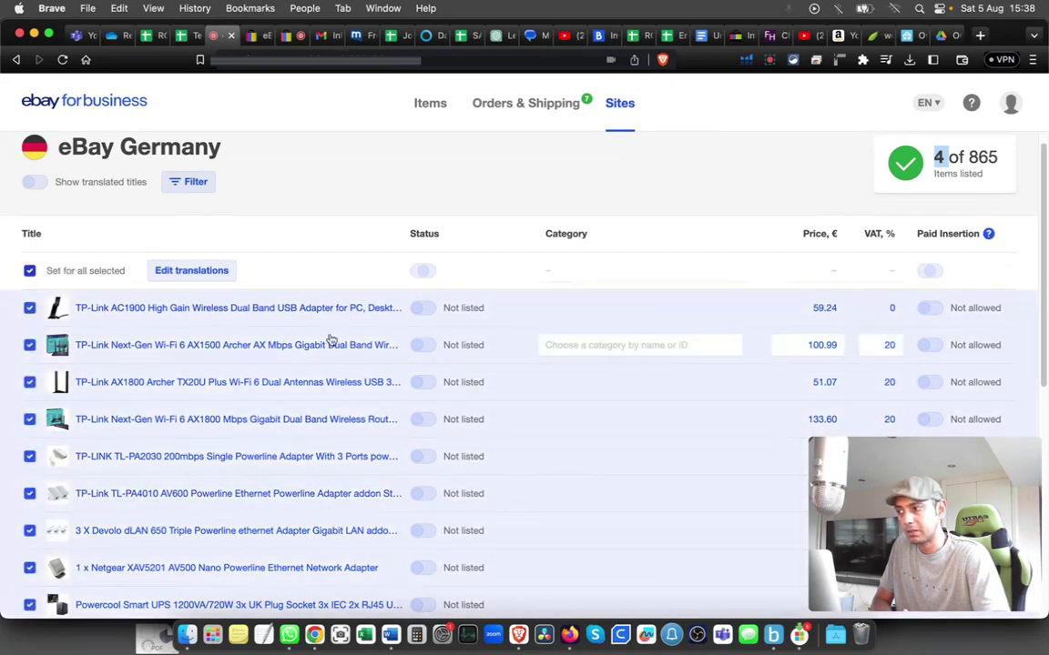
click(424, 272)
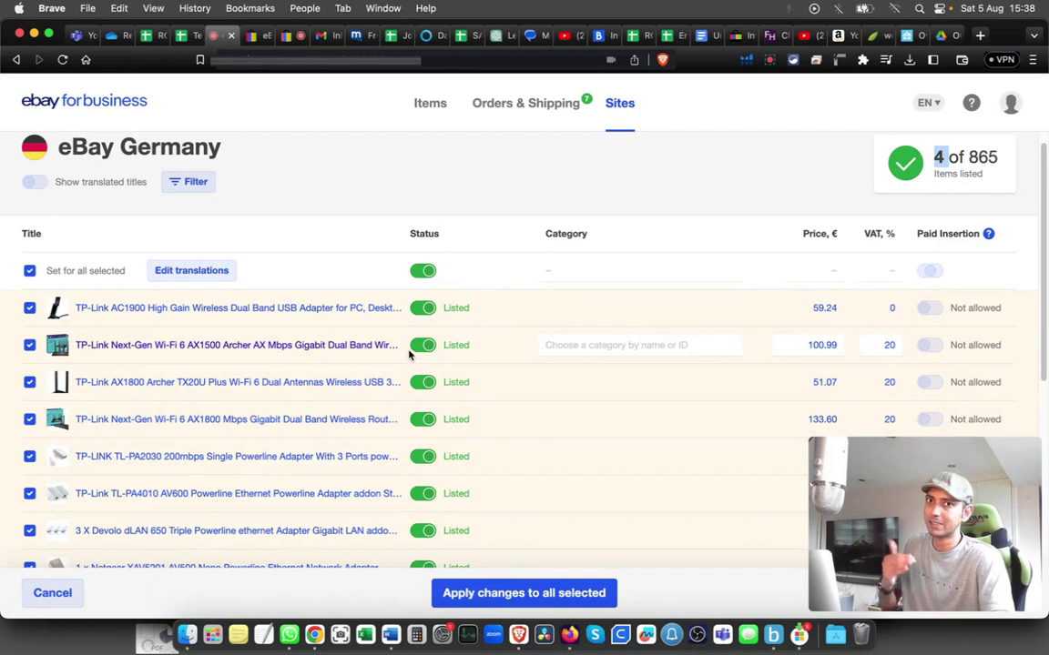
click(456, 601)
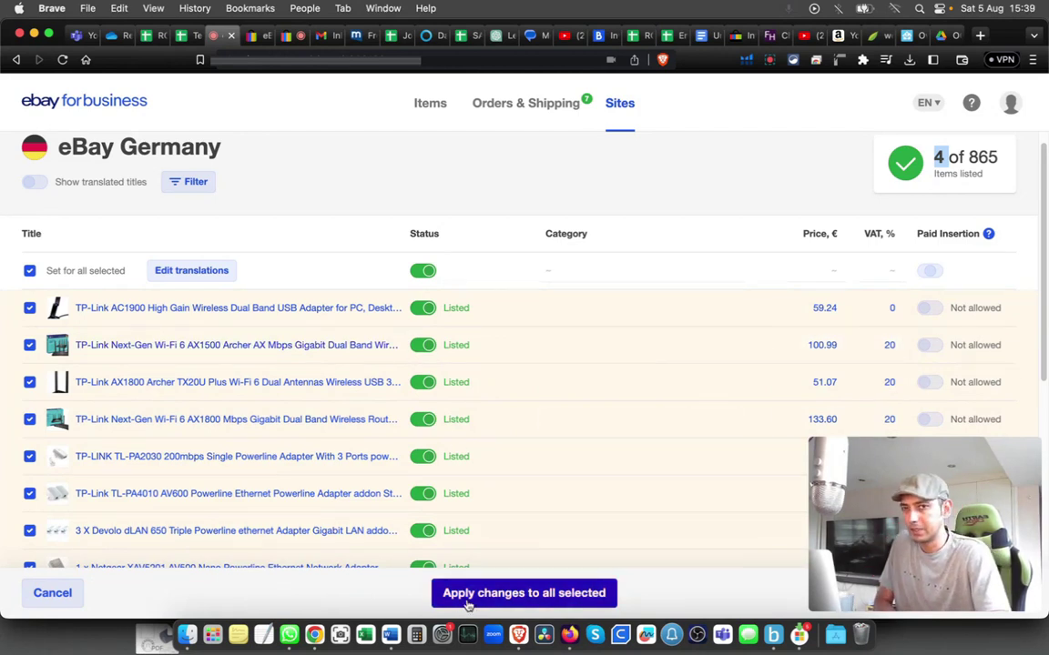
Switch the selected eBay Germany items back to Not listed and clear the selection.
click(30, 272)
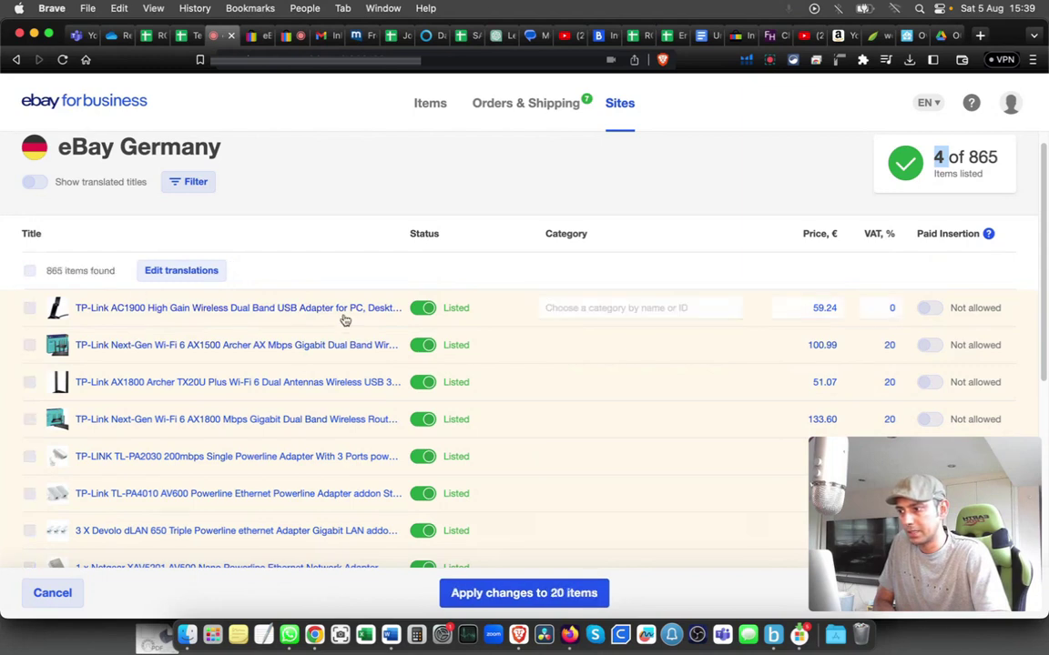
click(30, 272)
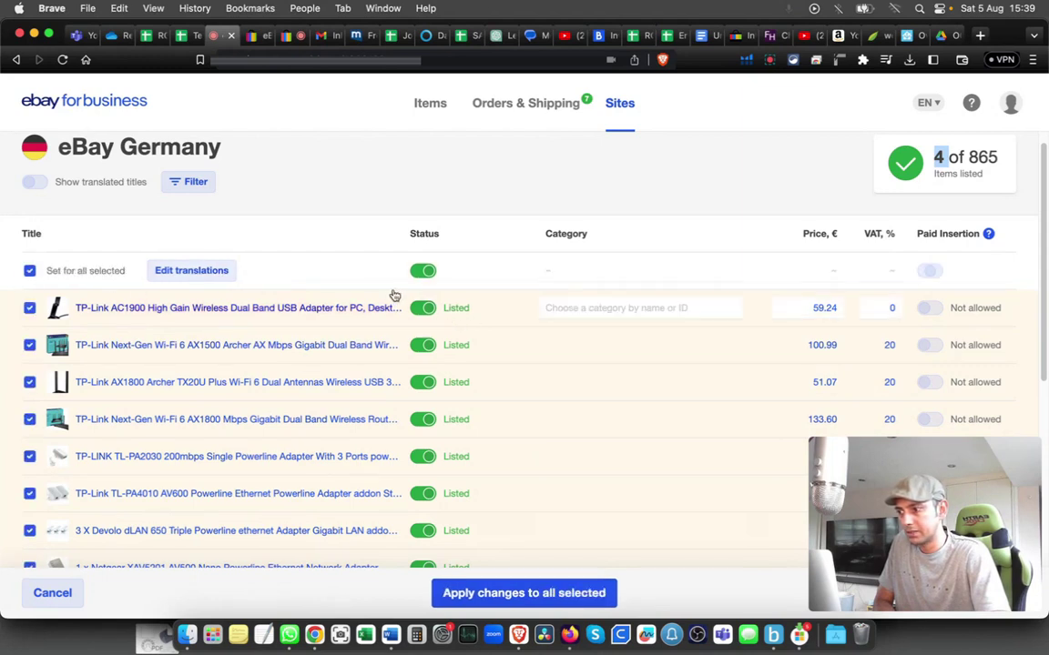
click(423, 270)
click(30, 271)
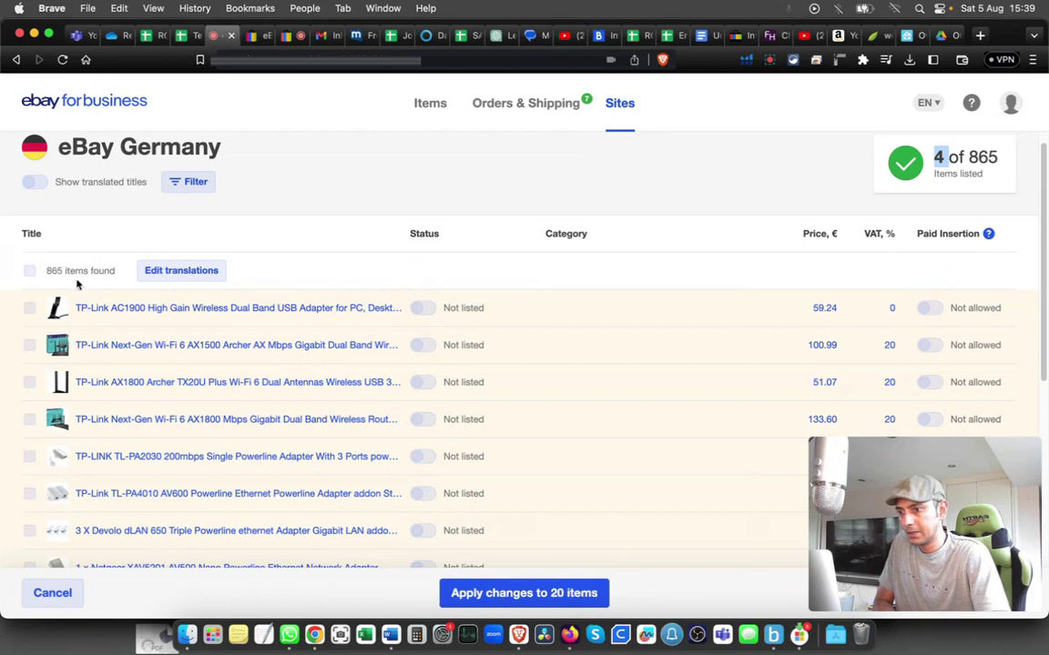